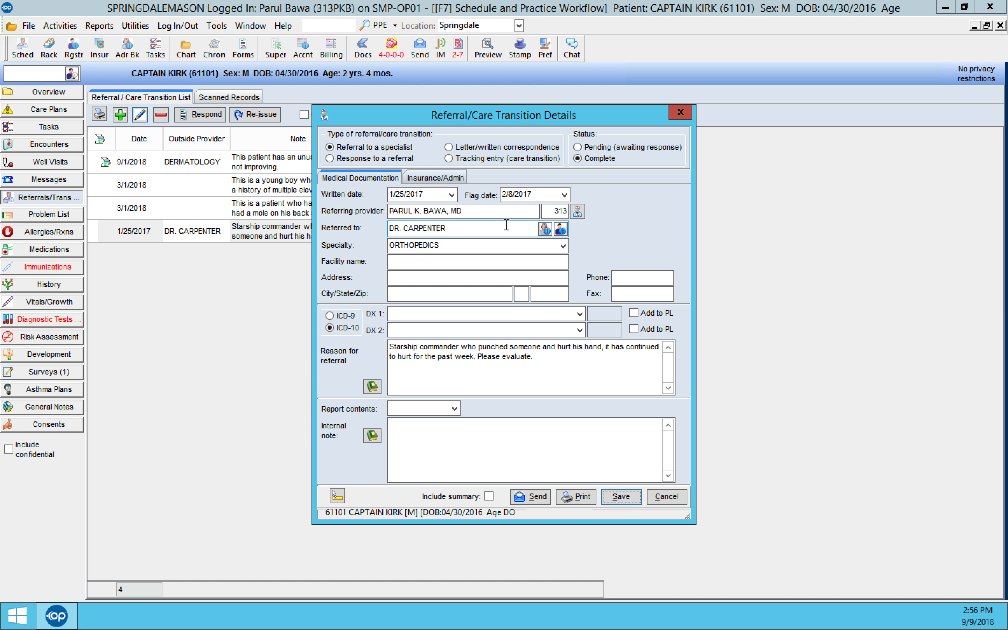
Step: Look through the specialty choices in the 1/25/2017 orthopedics referral and leave it without changes
{"action": "left_click", "coordinate": [563, 246]}
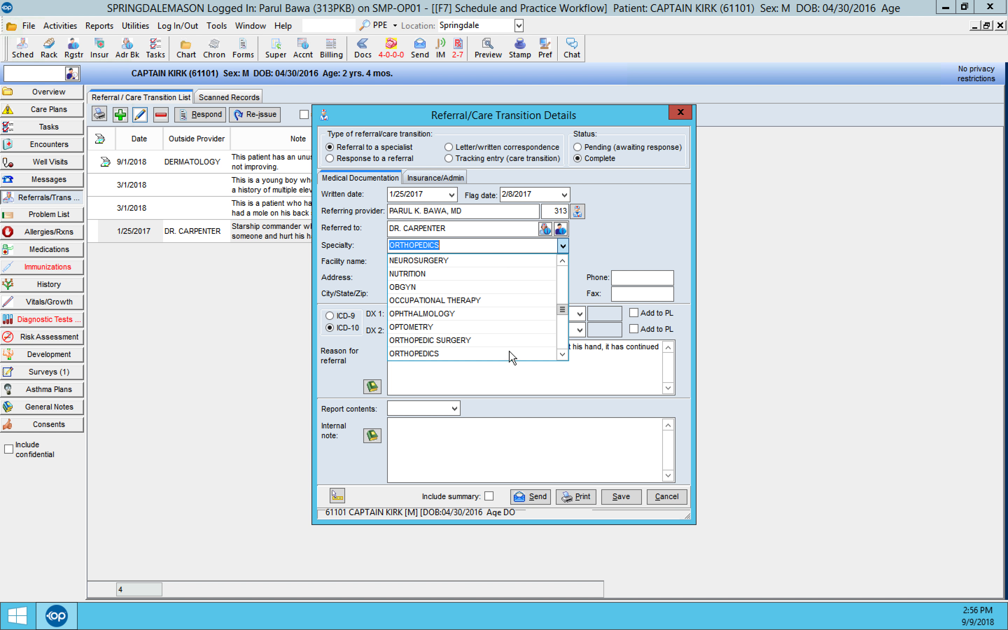
{"action": "mouse_move", "coordinate": [561, 311]}
{"action": "left_mouse_down"}
{"action": "mouse_move", "coordinate": [563, 271]}
{"action": "mouse_move", "coordinate": [569, 326]}
{"action": "left_mouse_up"}
{"action": "left_click", "coordinate": [517, 245]}
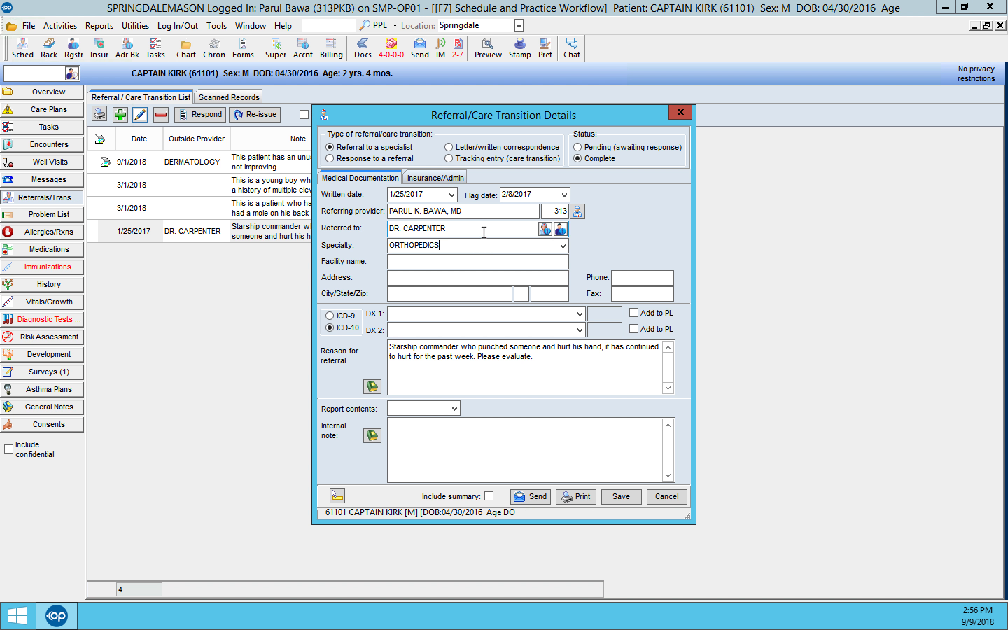
{"action": "left_click", "coordinate": [653, 495]}
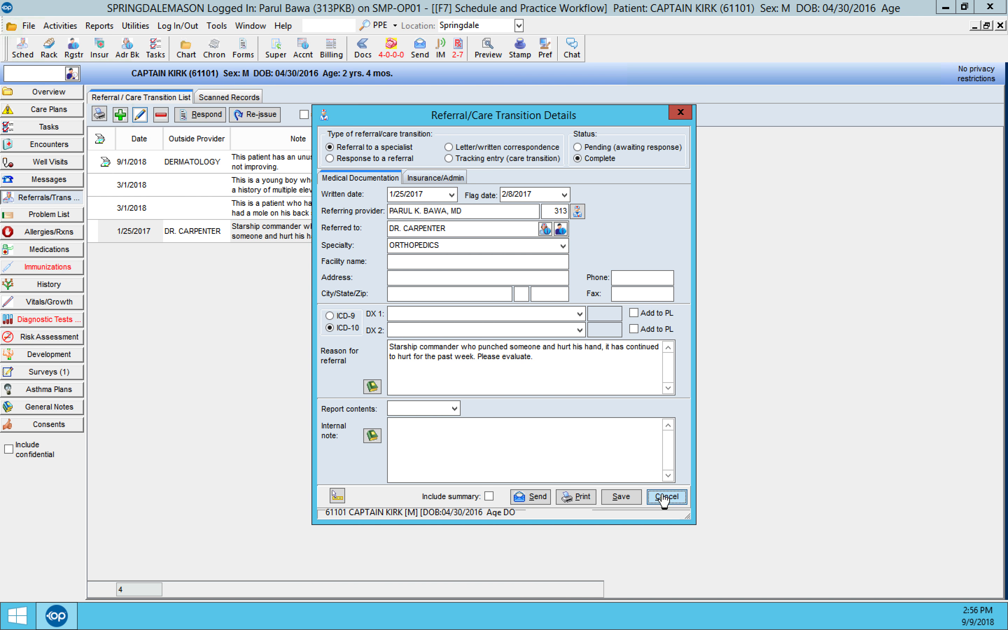
Step: Open the 3/1/2018 referral for elevated blood pressure readings, review its details and save it as is
{"action": "left_click", "coordinate": [131, 190]}
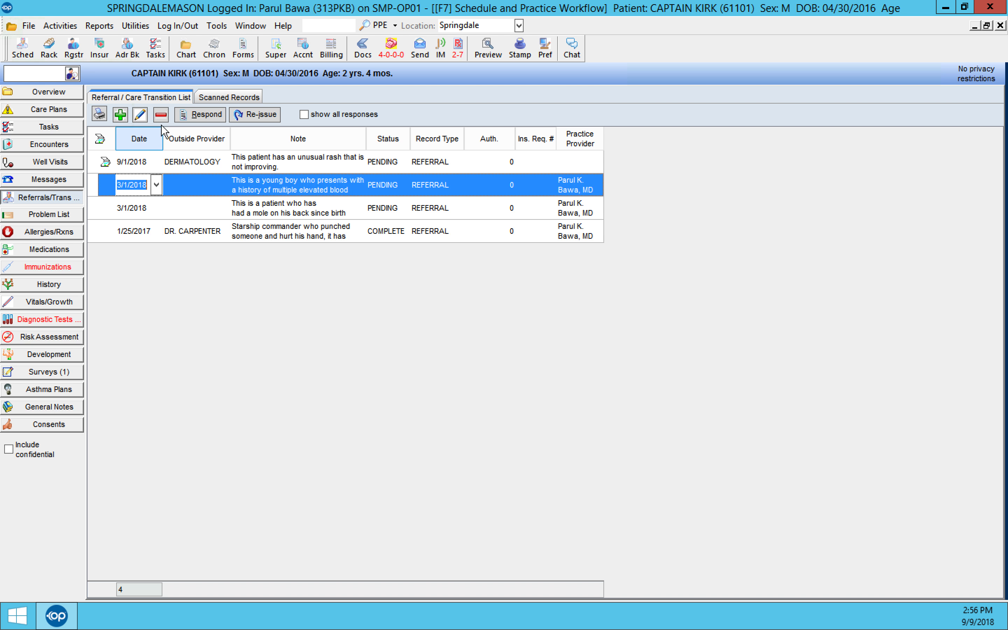
{"action": "left_click", "coordinate": [140, 114]}
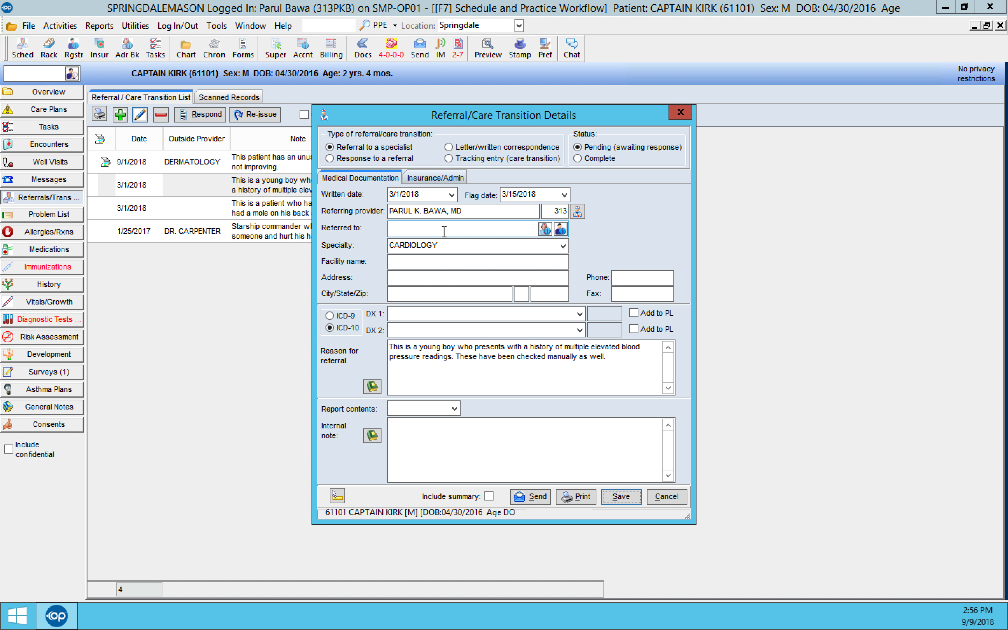
{"action": "left_click", "coordinate": [620, 497]}
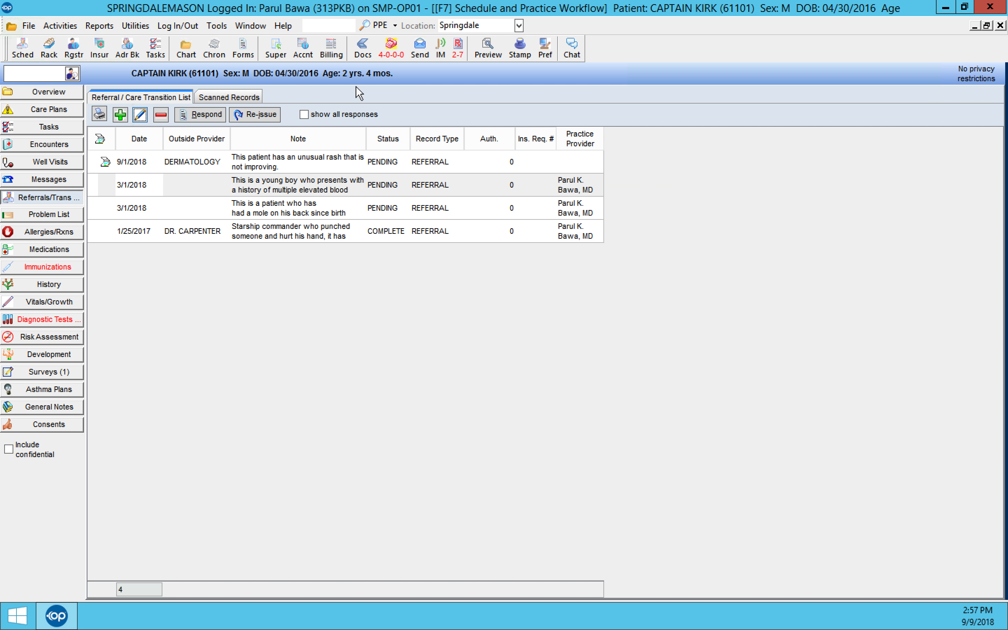
Step: Examine the referral letters and problem list notes offered for attachment to the scanned 01/24/2017 letter, without attaching anything
{"action": "left_click", "coordinate": [362, 50]}
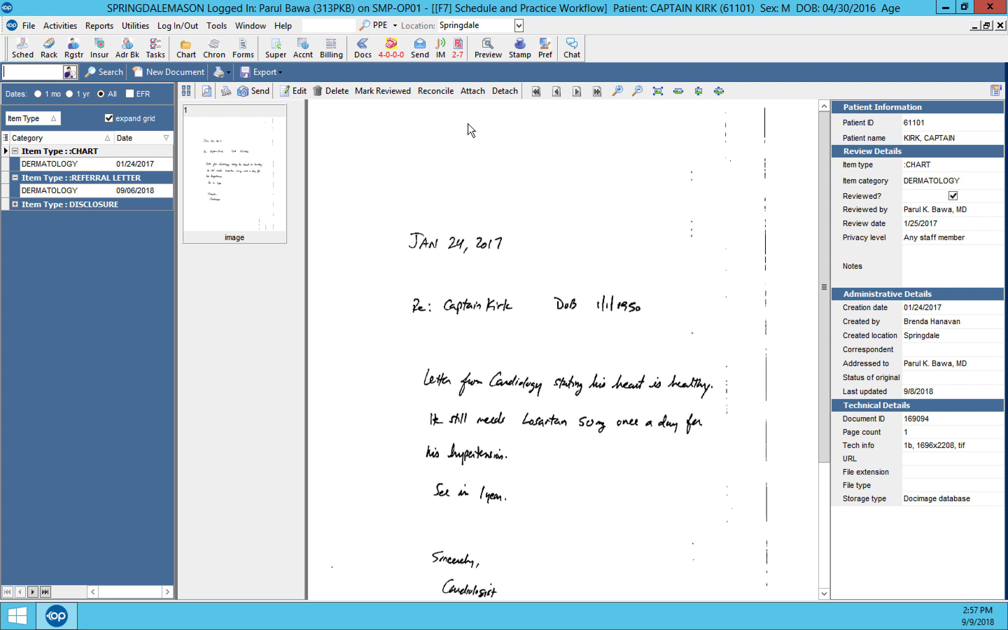
{"action": "left_click", "coordinate": [474, 90]}
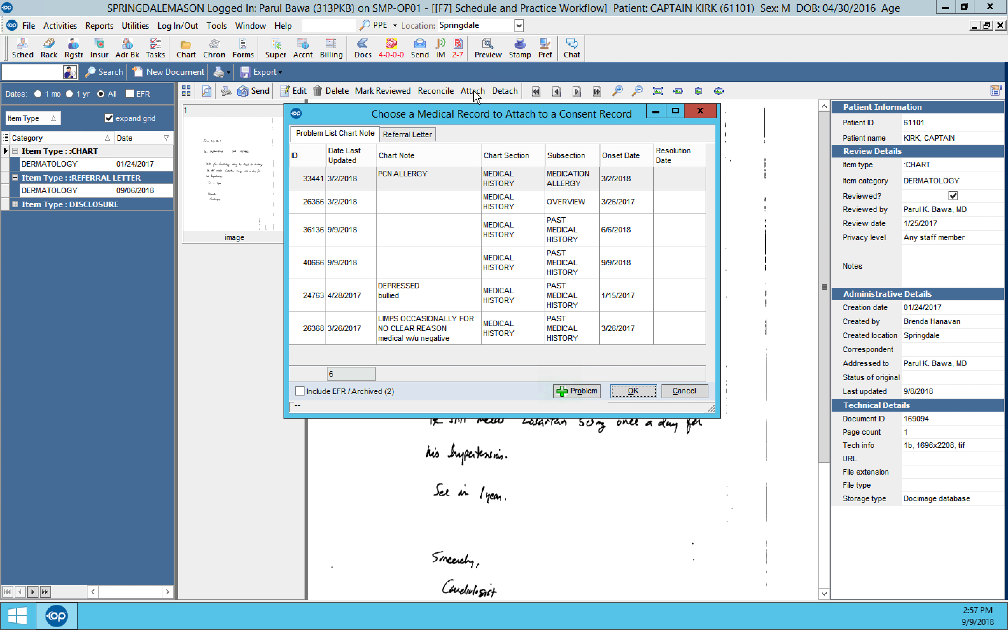
{"action": "left_click", "coordinate": [419, 135]}
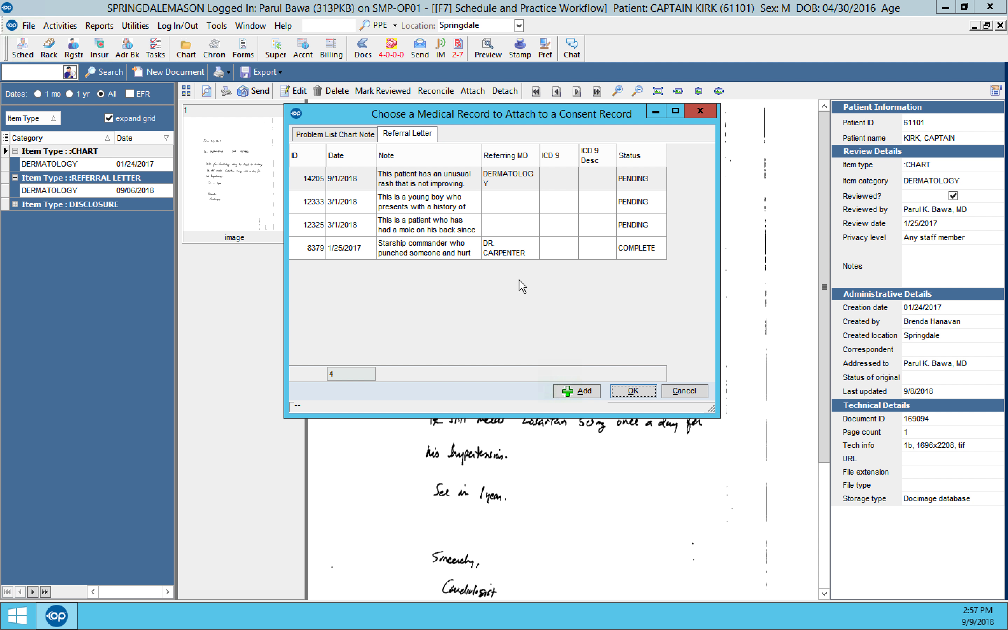
{"action": "left_click", "coordinate": [355, 138]}
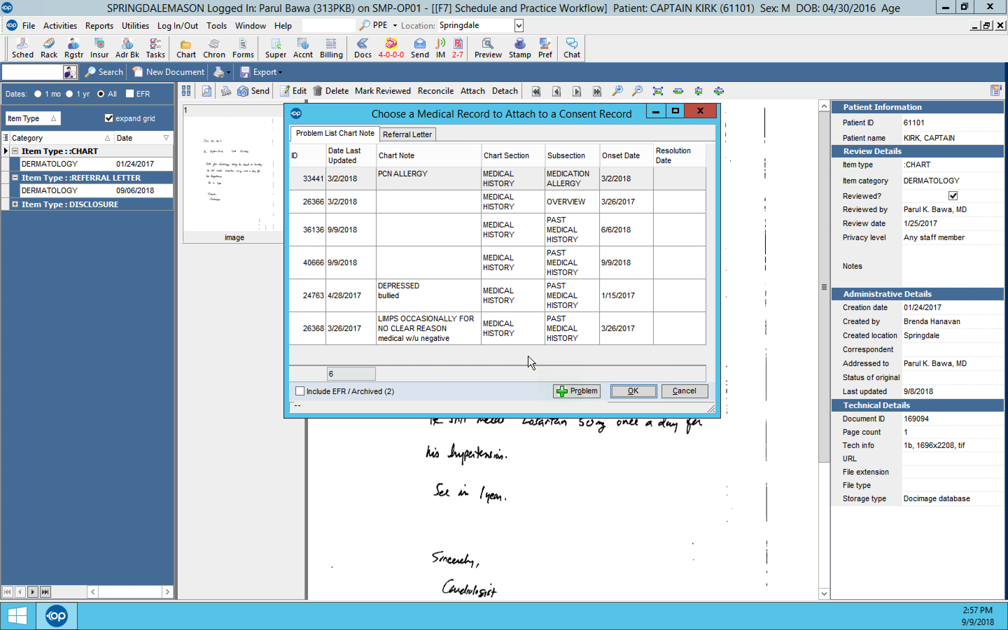
{"action": "left_click", "coordinate": [684, 391]}
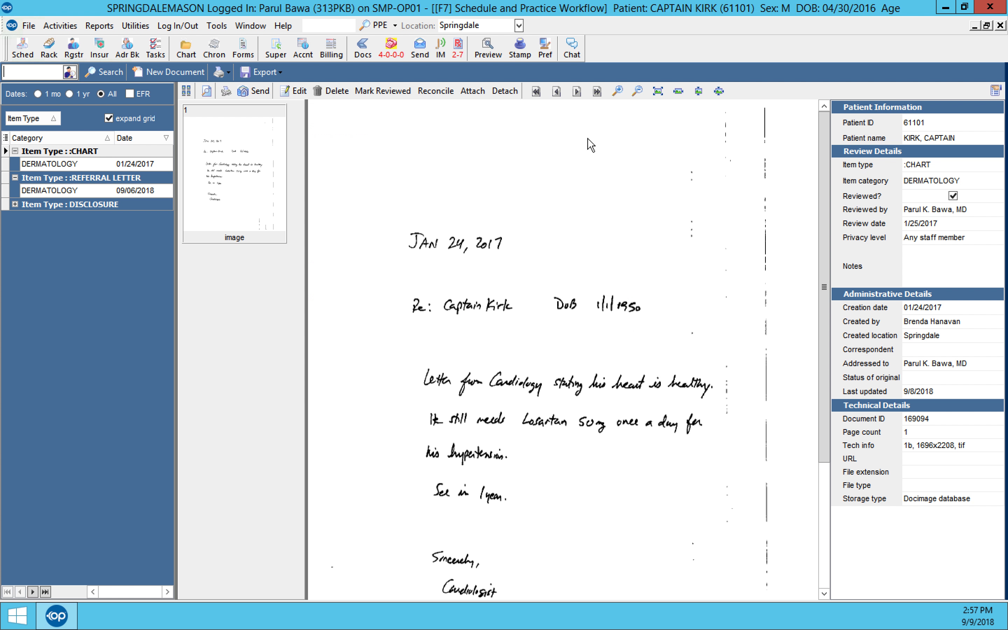
Step: Review the Essential Hypertension entry in the chart's problem list, including its Notes field, and save it as is
{"action": "left_click", "coordinate": [187, 50]}
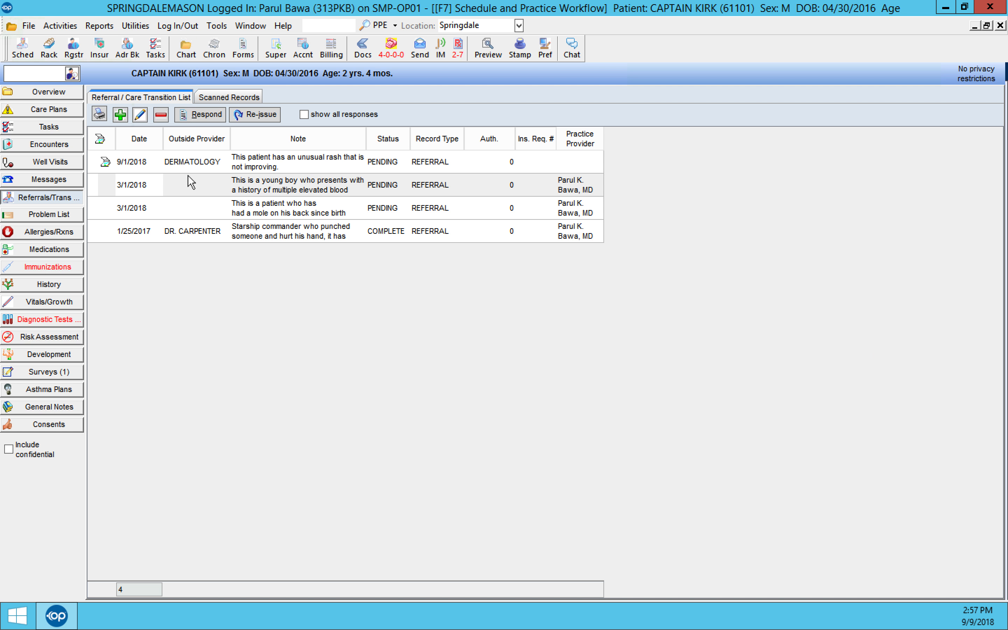
{"action": "left_click", "coordinate": [63, 216]}
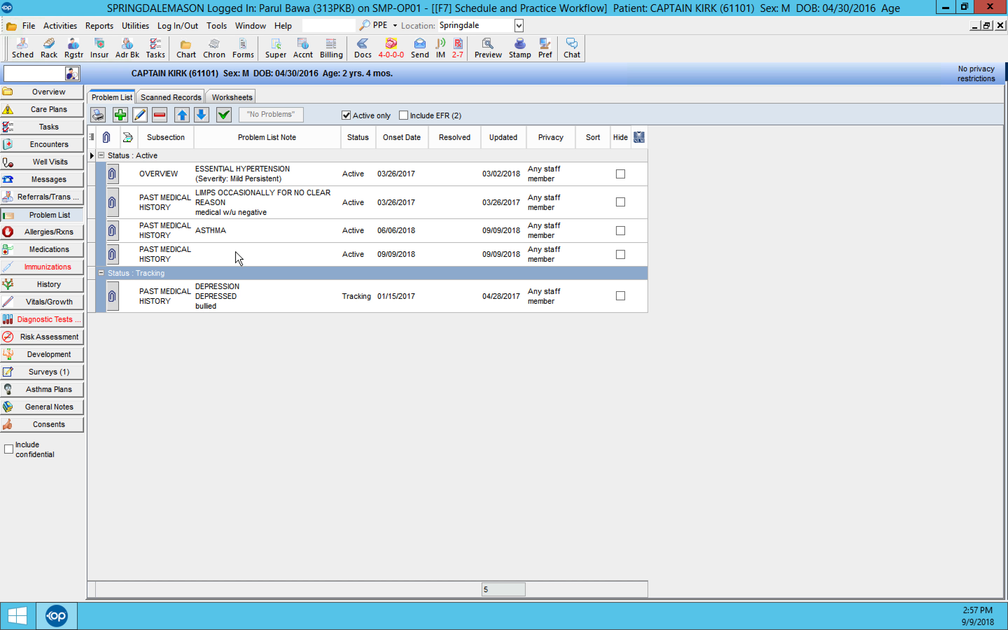
{"action": "left_click", "coordinate": [167, 180]}
{"action": "left_click", "coordinate": [140, 114]}
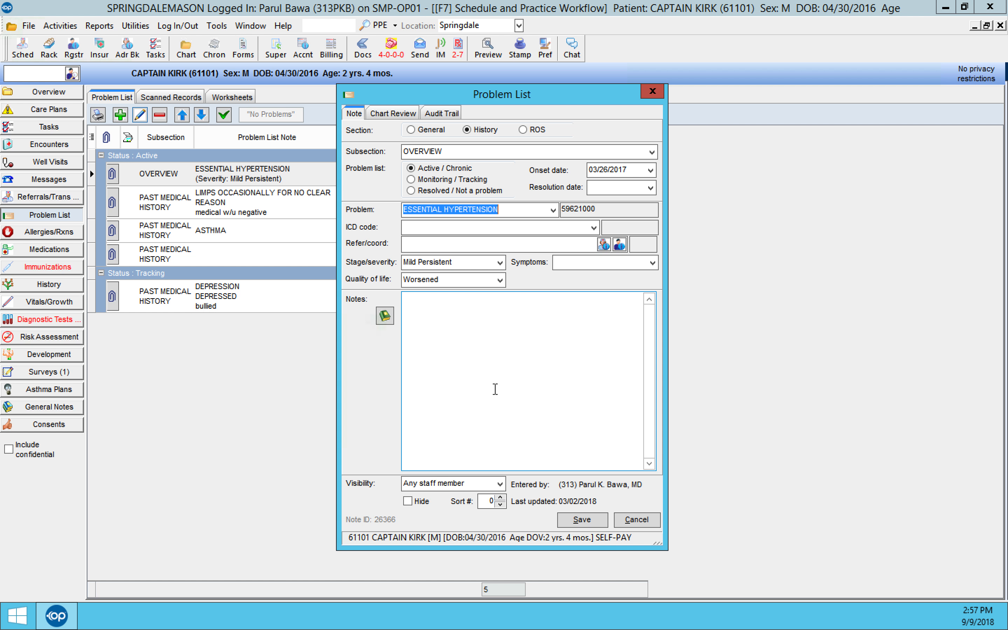
{"action": "left_click", "coordinate": [581, 520]}
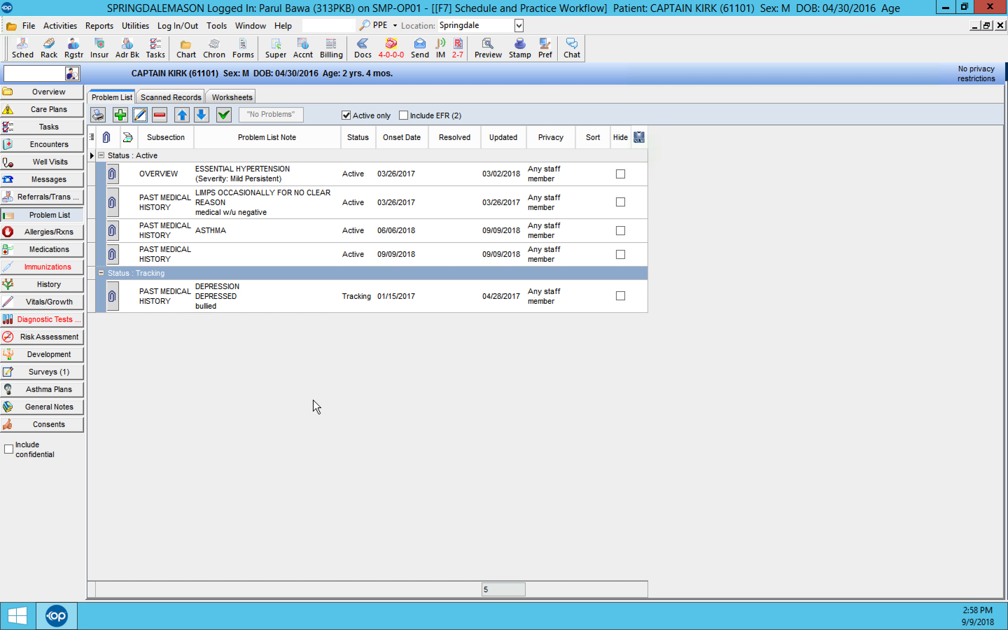
Step: Review the Depression entry in the problem list, including its notes, and save it as is
{"action": "left_click", "coordinate": [170, 291]}
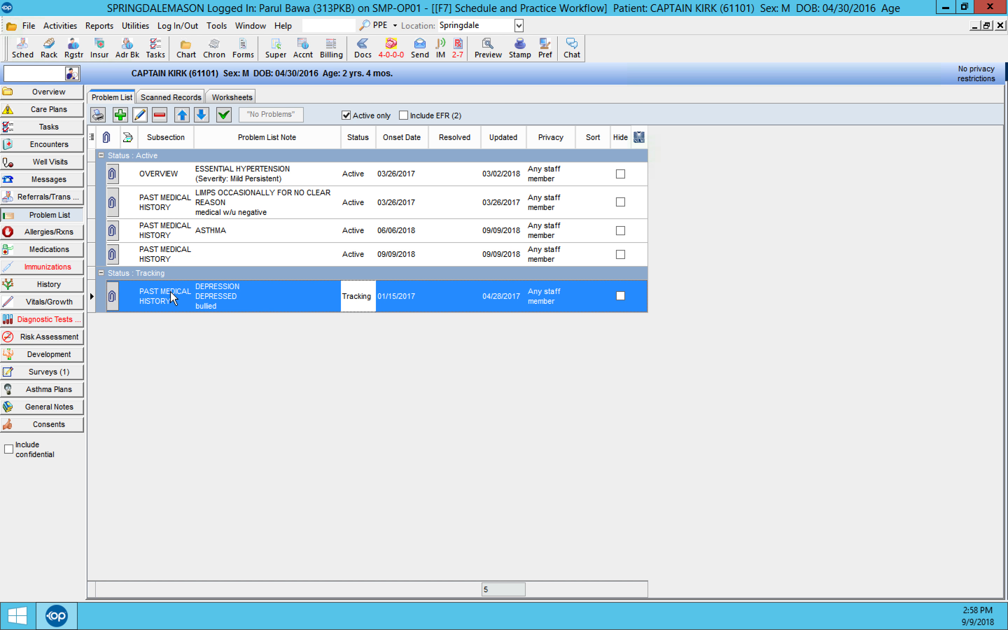
{"action": "left_click", "coordinate": [140, 114]}
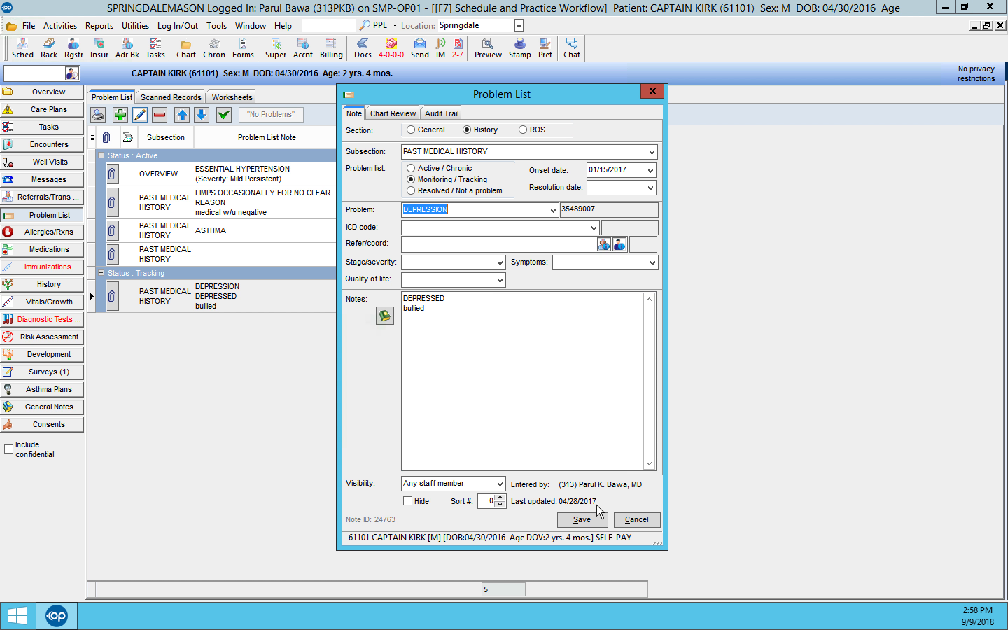
{"action": "left_click", "coordinate": [583, 520]}
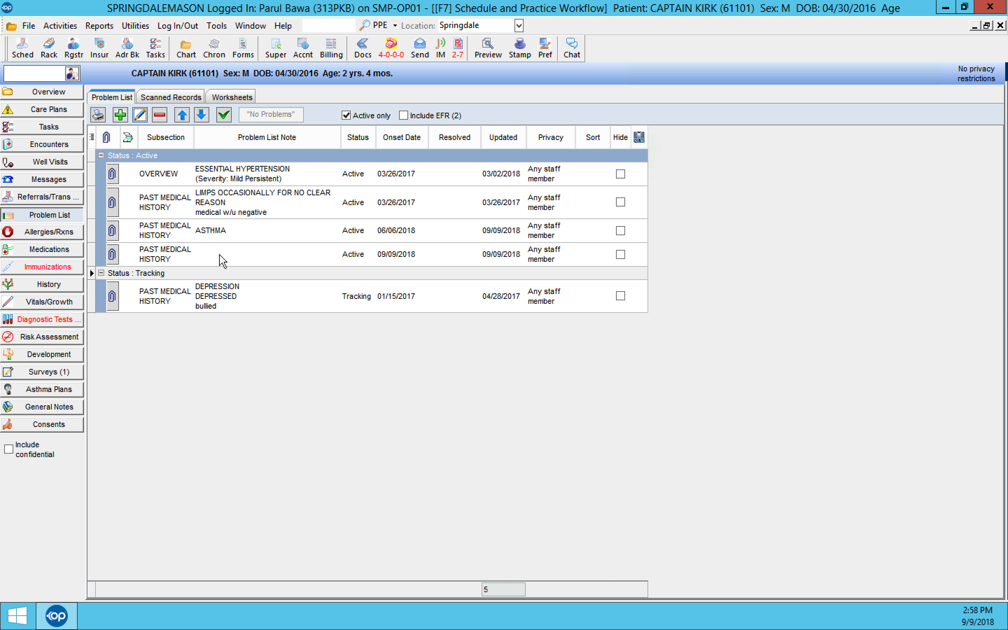
Step: Review the Asthma entry in the problem list, including its Notes field, and leave it without changes
{"action": "left_click", "coordinate": [210, 231]}
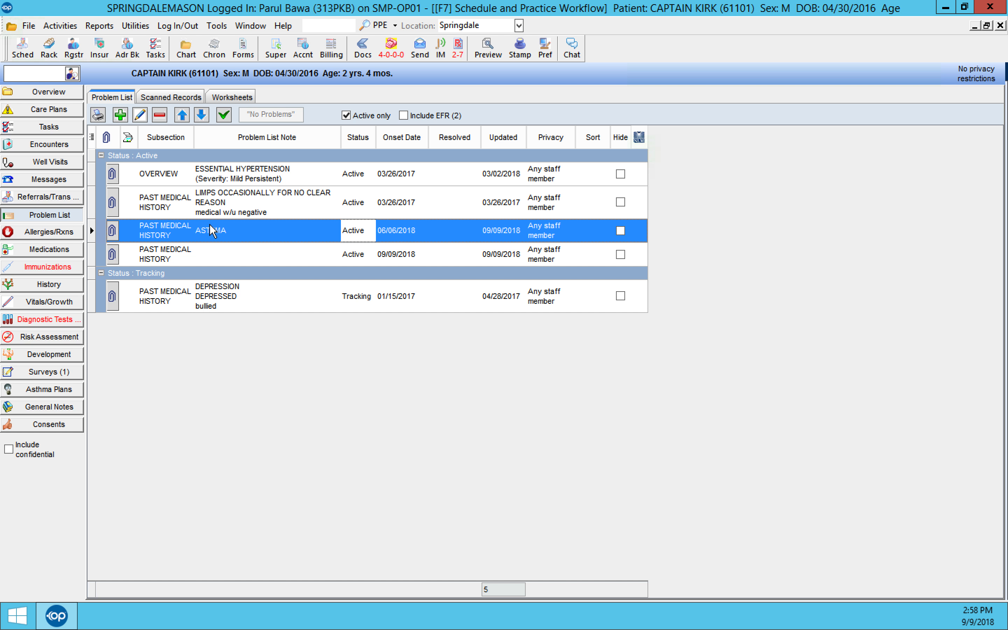
{"action": "left_click", "coordinate": [140, 114]}
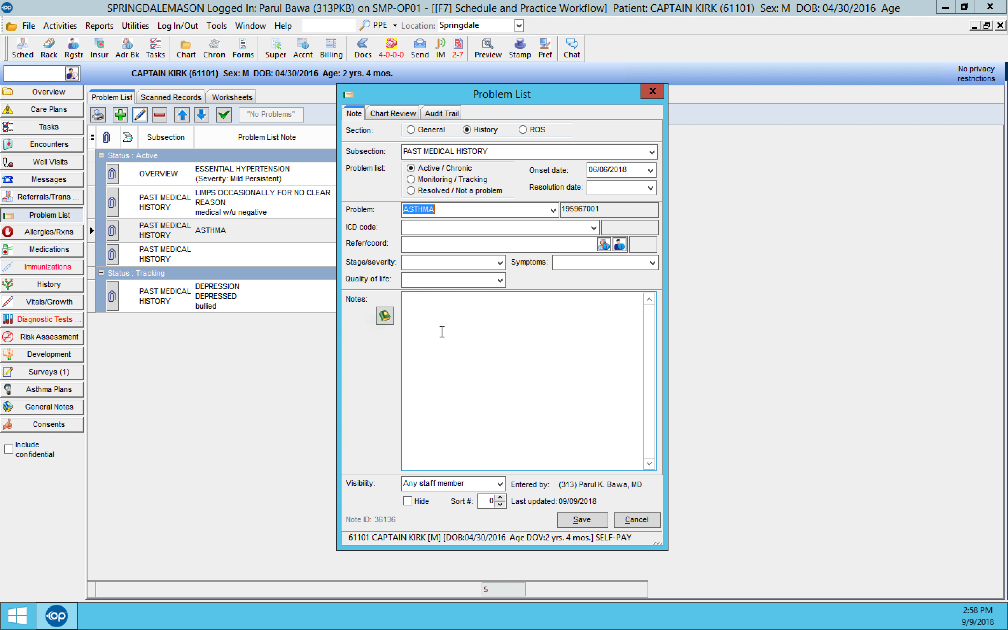
{"action": "left_click", "coordinate": [625, 520]}
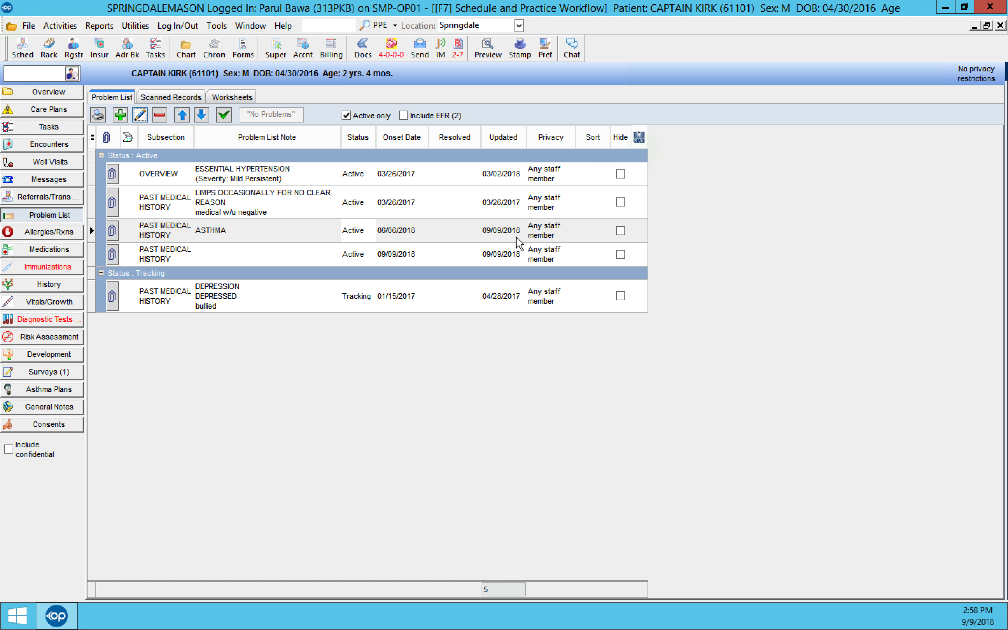
Step: Recheck the chart notes offered for attachment to the scanned letter, without attaching one, and return to the patient's chart
{"action": "left_click", "coordinate": [362, 48]}
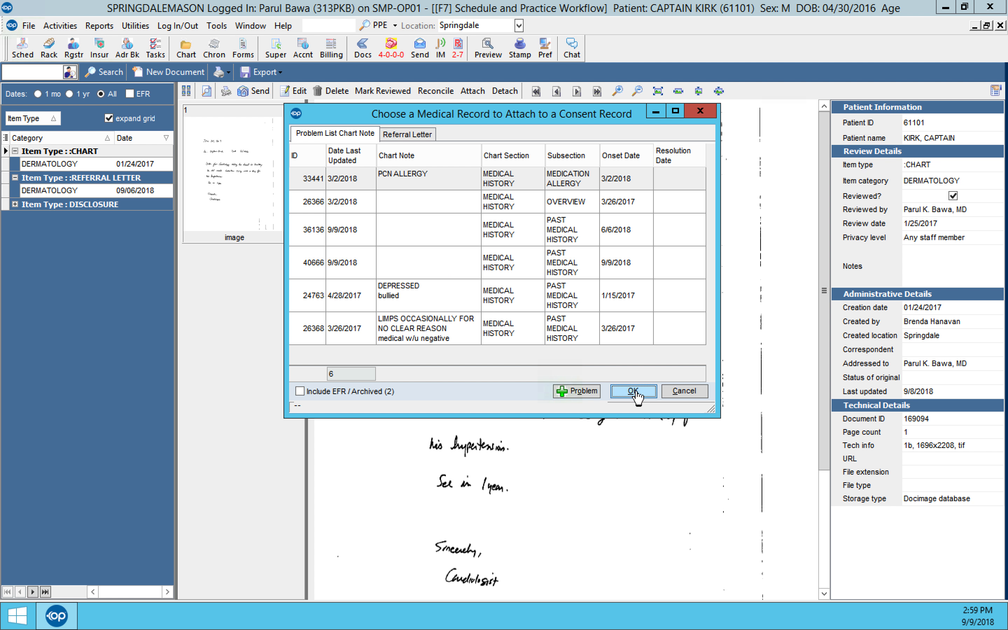
{"action": "left_click", "coordinate": [684, 390]}
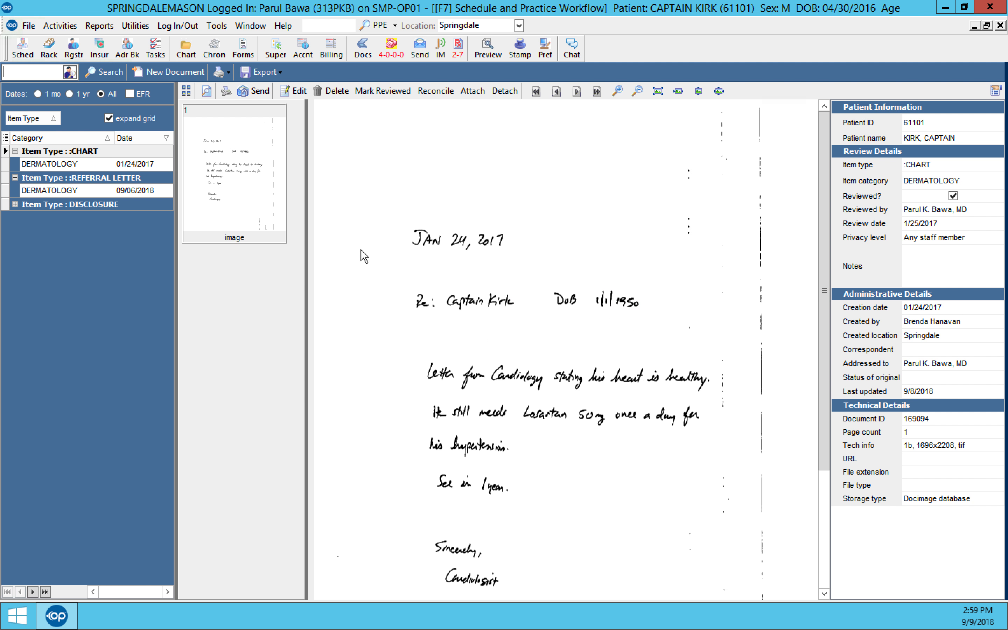
{"action": "left_click", "coordinate": [186, 50]}
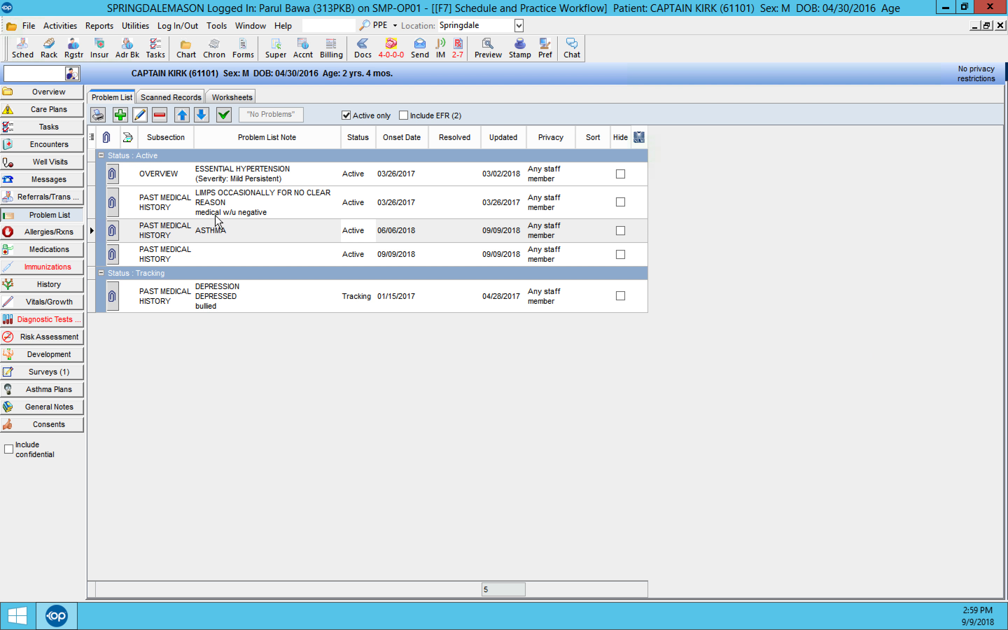
Step: Add the note "ESSENTIAL HYPERTENSION referred to Cardiology" on two lines to the Essential Hypertension problem and save it
{"action": "left_click", "coordinate": [167, 180]}
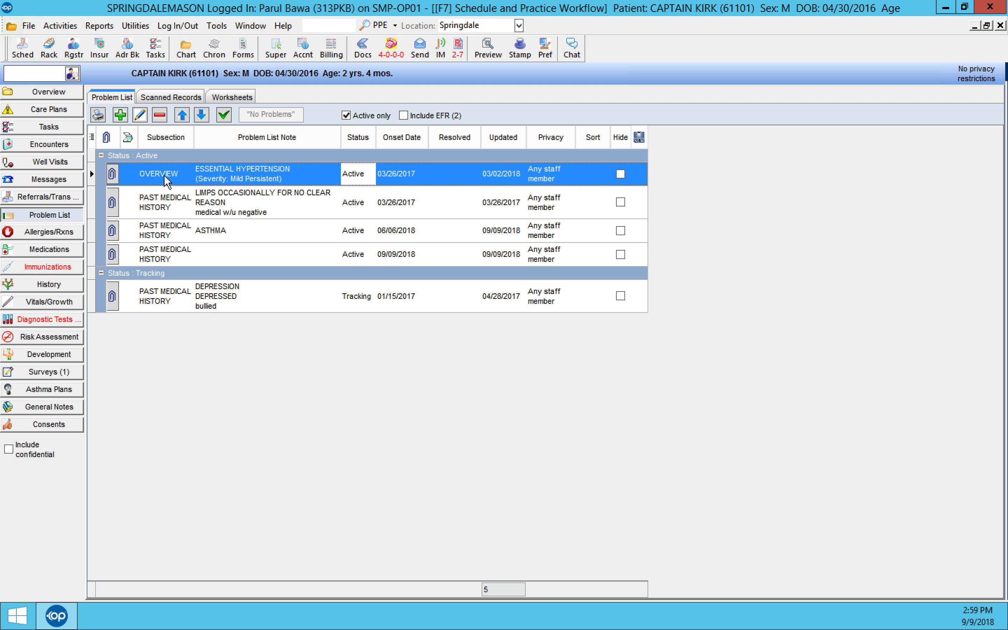
{"action": "double_click", "coordinate": [166, 180]}
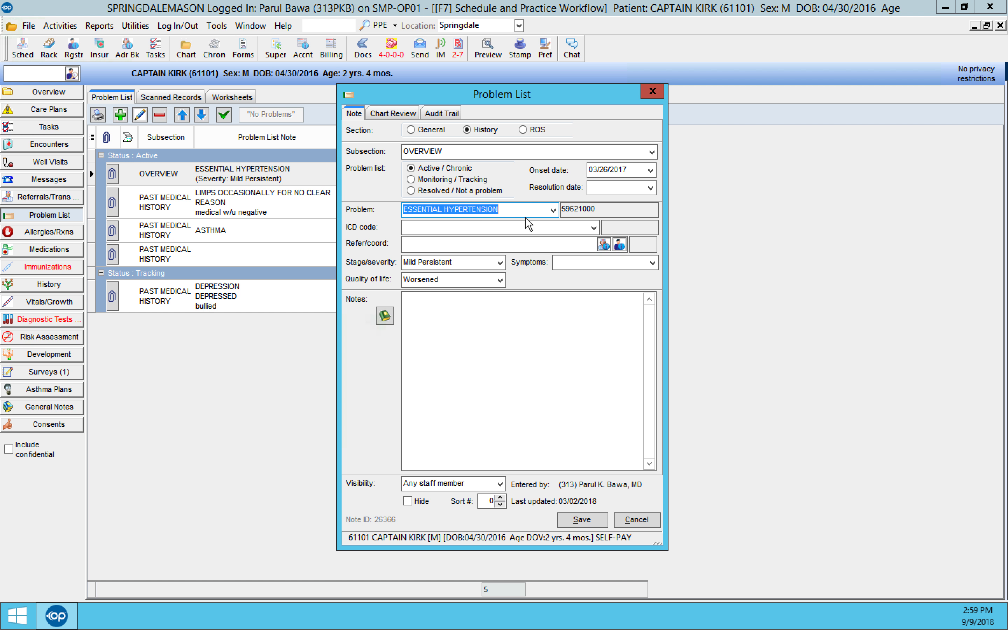
{"action": "left_click", "coordinate": [469, 320]}
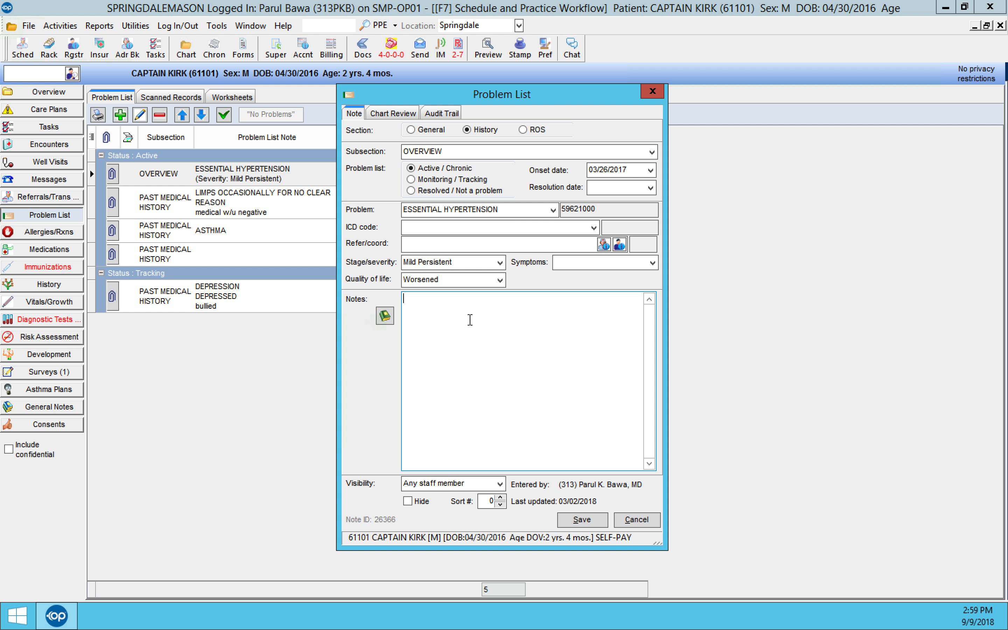
{"action": "type", "text": "ESSENTIAL HYPERTENSION"}
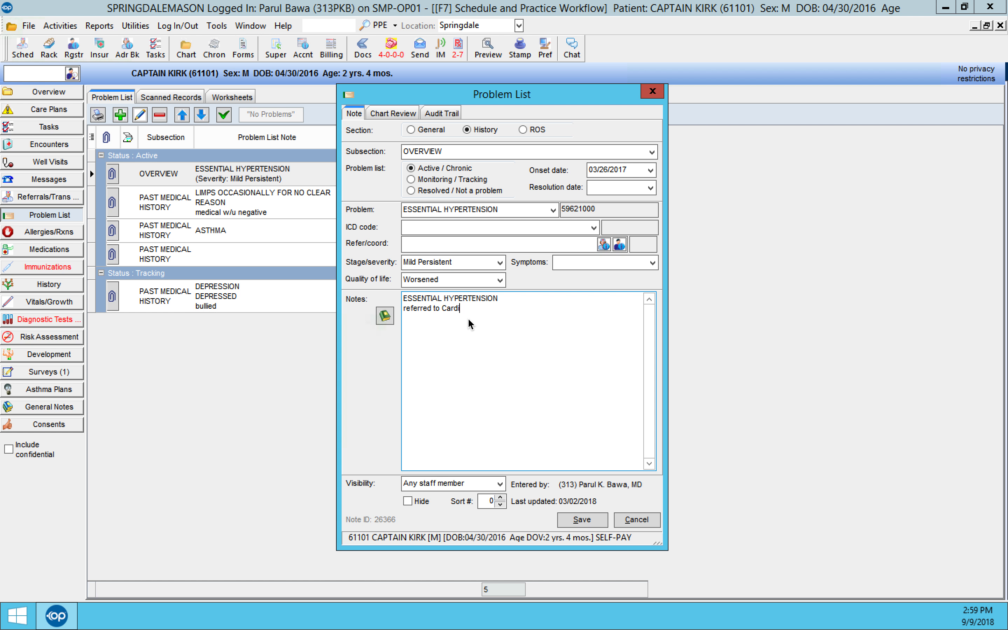
{"action": "left_click", "coordinate": [582, 520]}
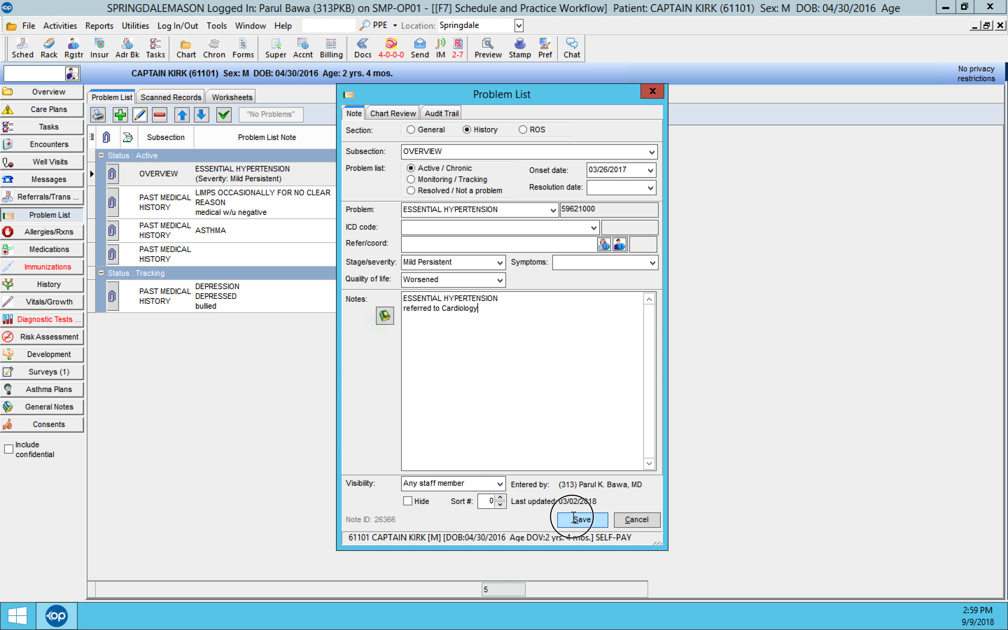
{"action": "left_click", "coordinate": [550, 368]}
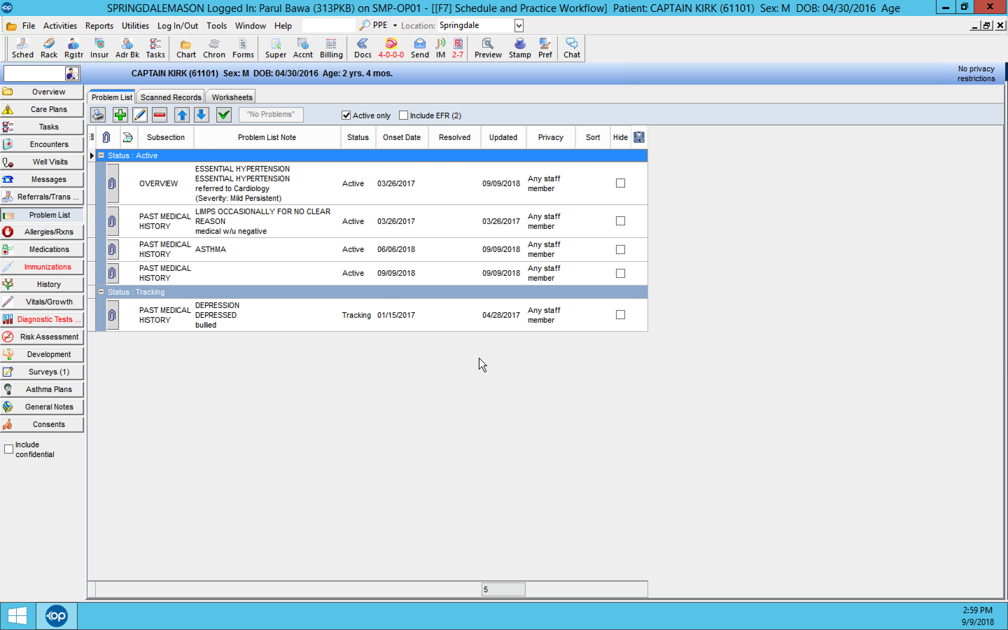
Step: Attach the scanned 01/24/2017 cardiology letter to the Essential Hypertension problem list note
{"action": "left_click", "coordinate": [364, 49]}
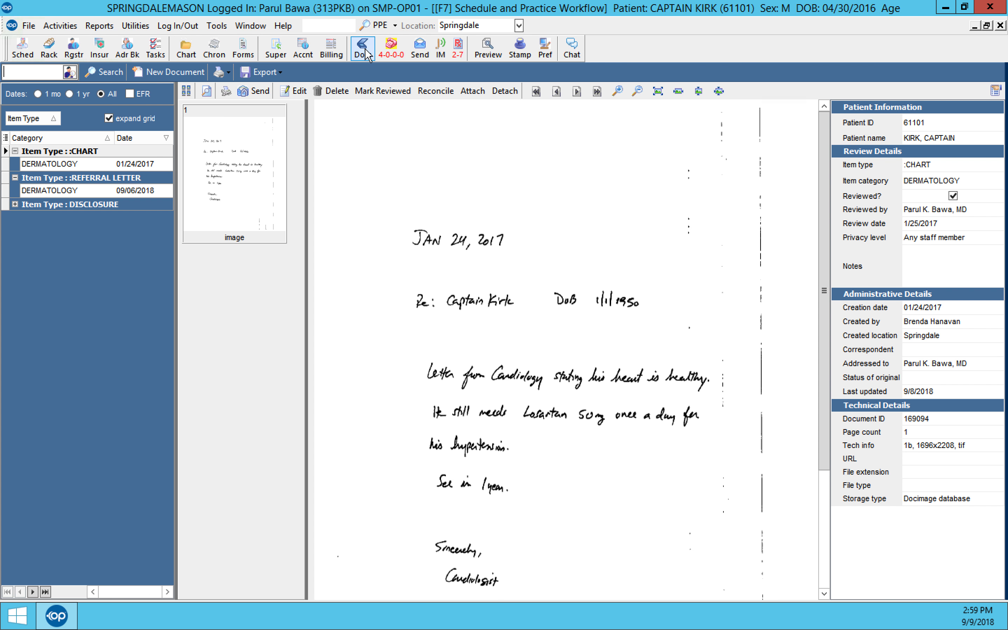
{"action": "left_click", "coordinate": [473, 92]}
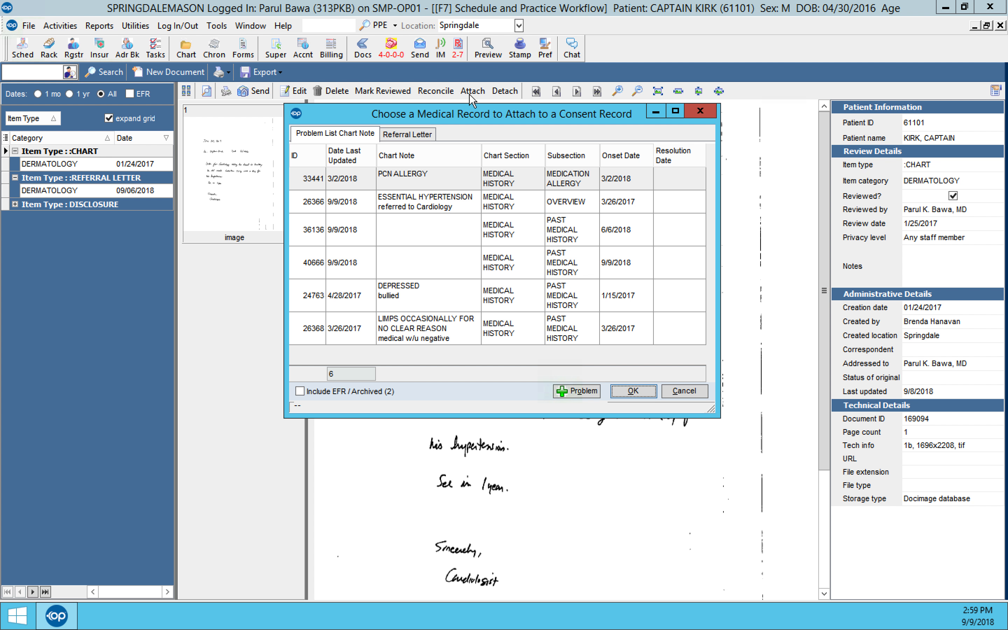
{"action": "left_click", "coordinate": [446, 210]}
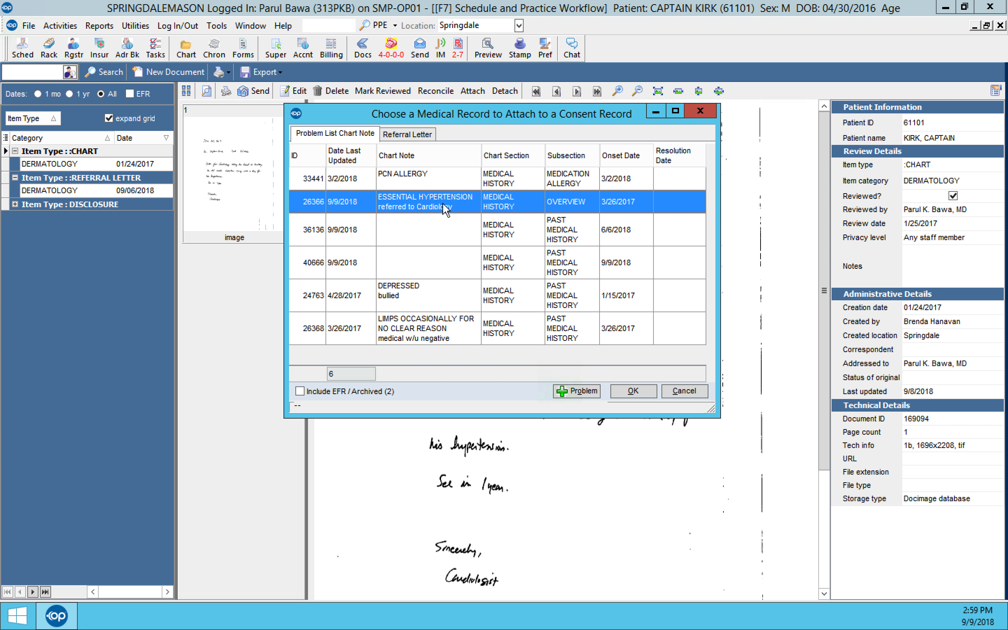
{"action": "left_click", "coordinate": [631, 394]}
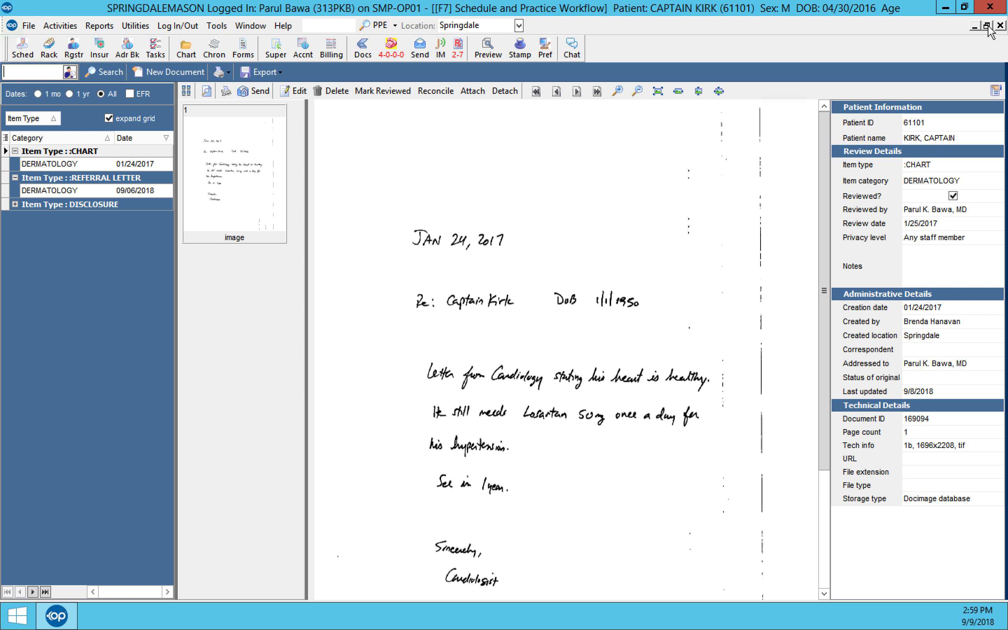
Step: Close the document manager and open the letter attached to the Essential Hypertension entry from the problem list
{"action": "left_click", "coordinate": [1000, 26]}
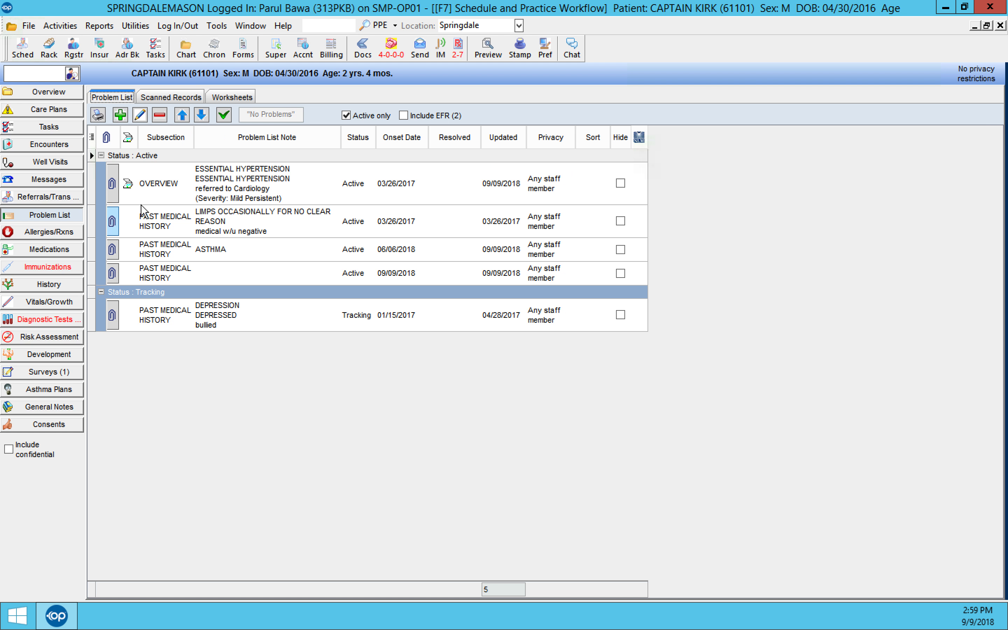
{"action": "left_click", "coordinate": [127, 182]}
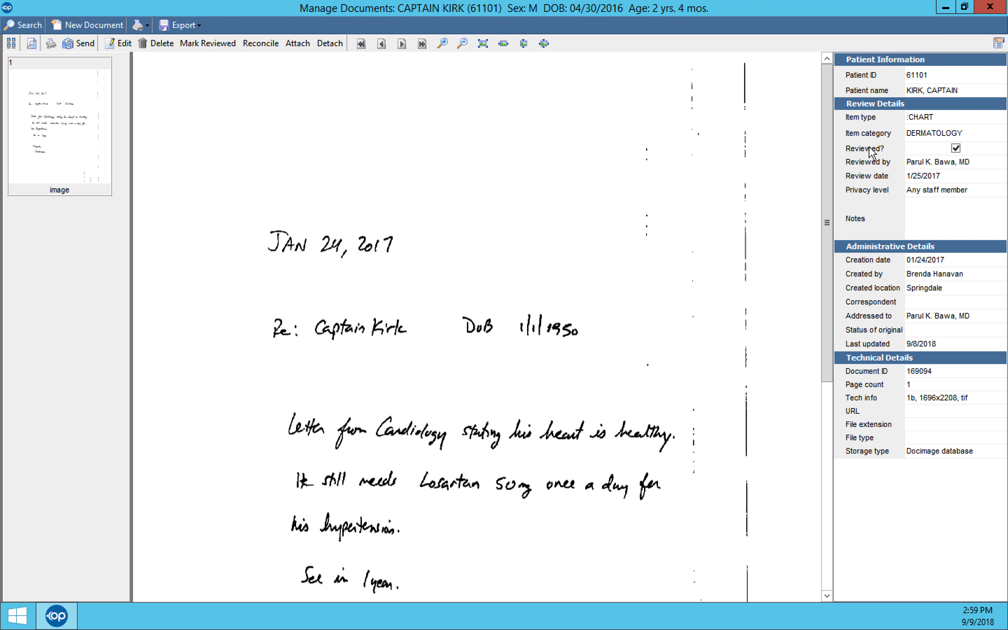
Step: Close the scanned letter and review the details of the 3/1/2018 referral for elevated blood pressure readings, leaving them without saving
{"action": "left_click", "coordinate": [990, 7]}
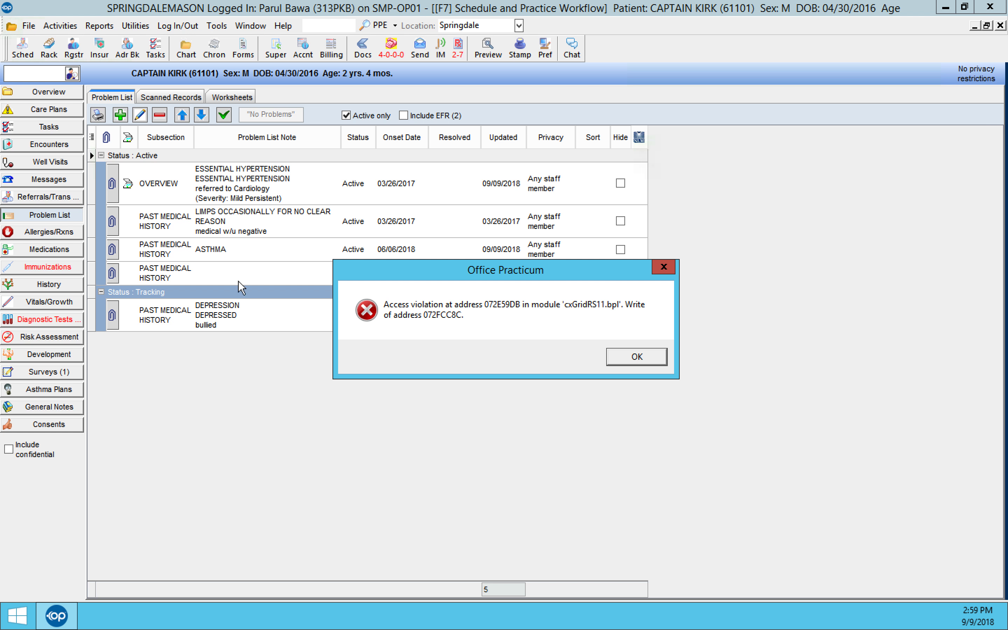
{"action": "left_click", "coordinate": [637, 357]}
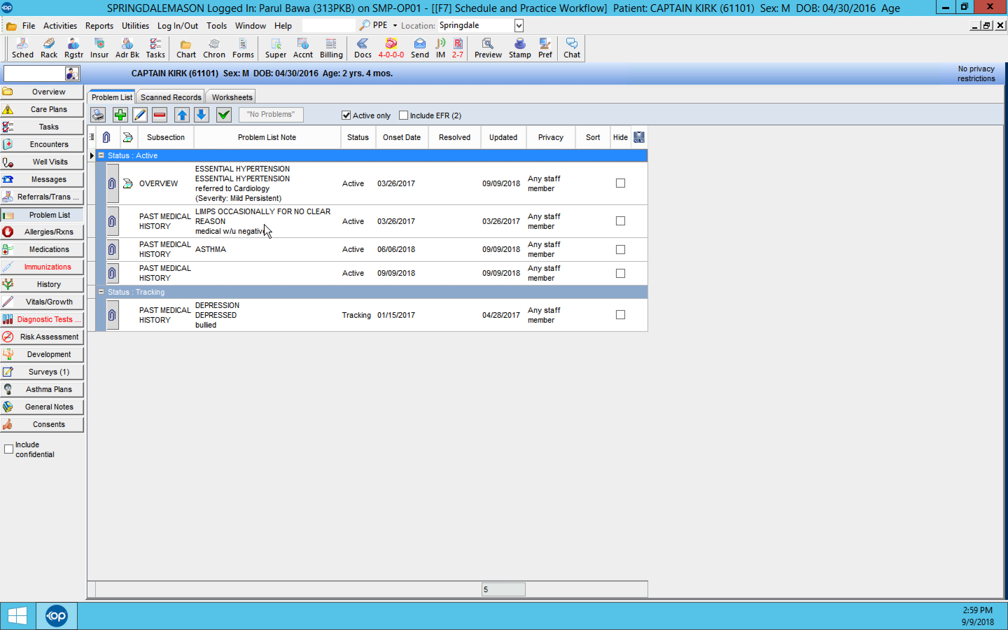
{"action": "left_click", "coordinate": [82, 197]}
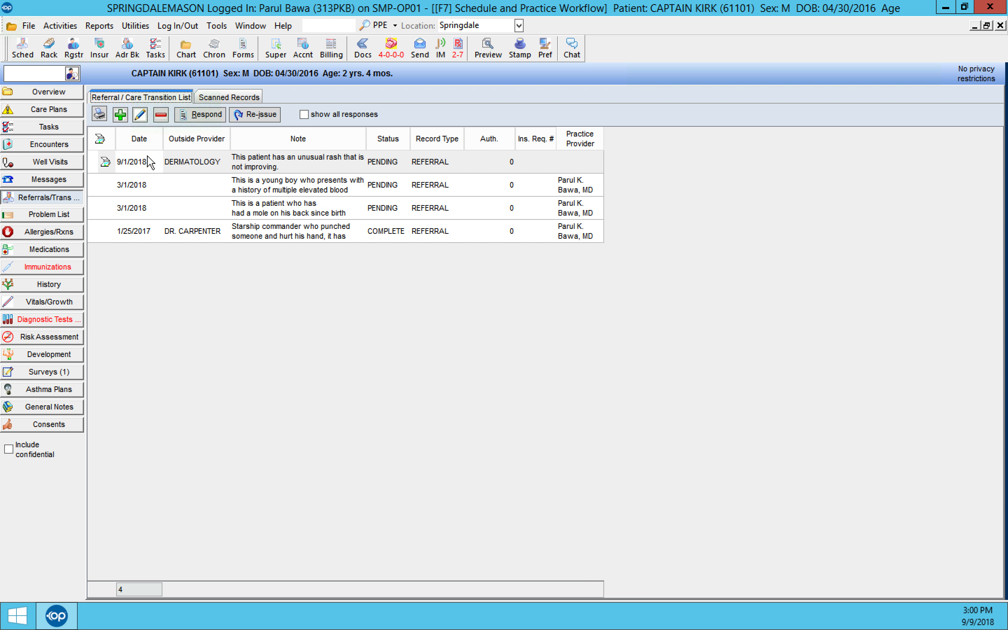
{"action": "left_click", "coordinate": [151, 184]}
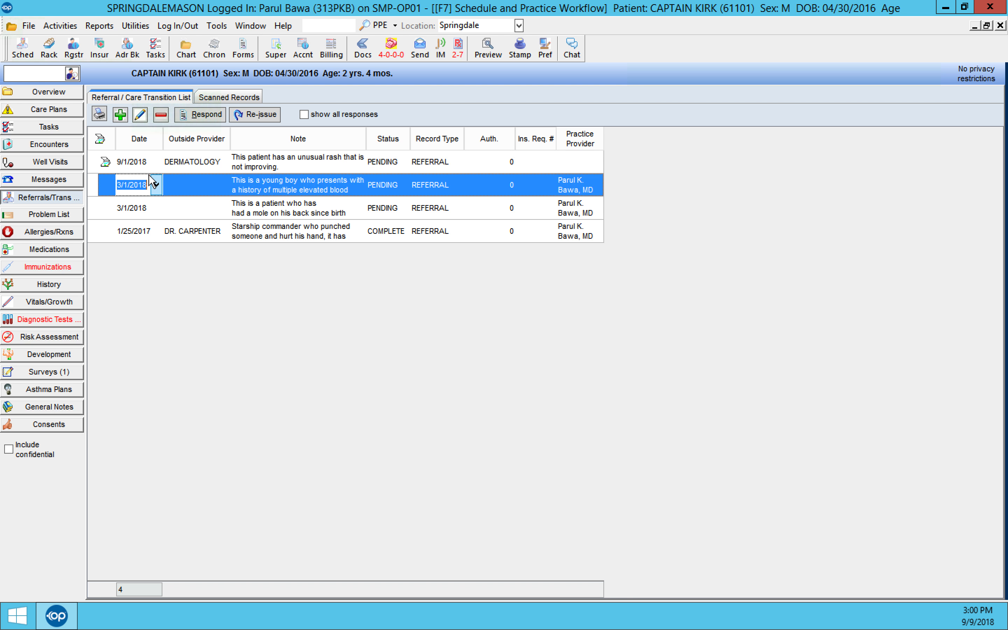
{"action": "left_click", "coordinate": [140, 115]}
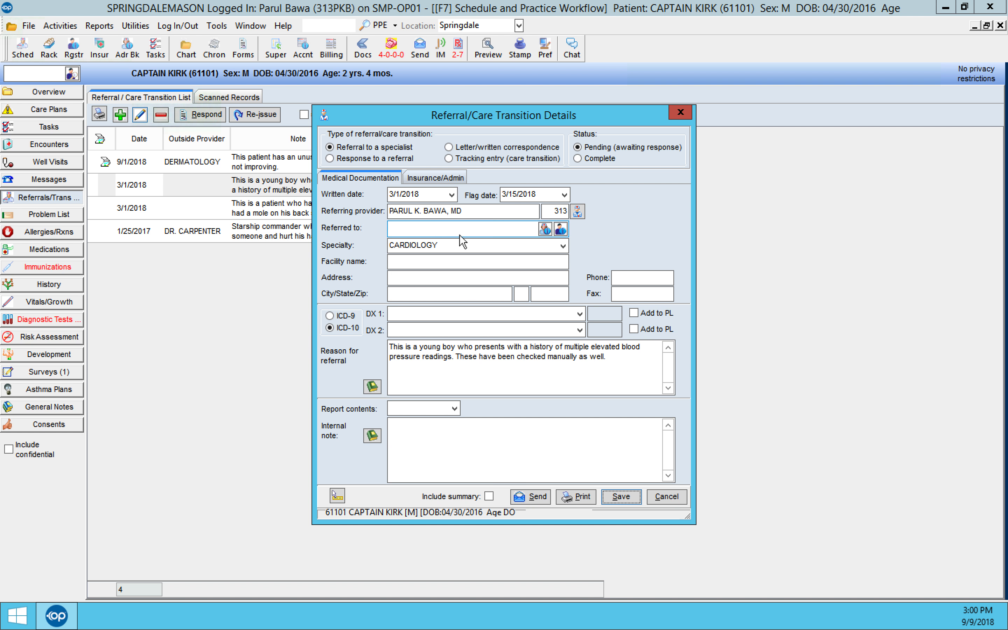
{"action": "left_click", "coordinate": [668, 497]}
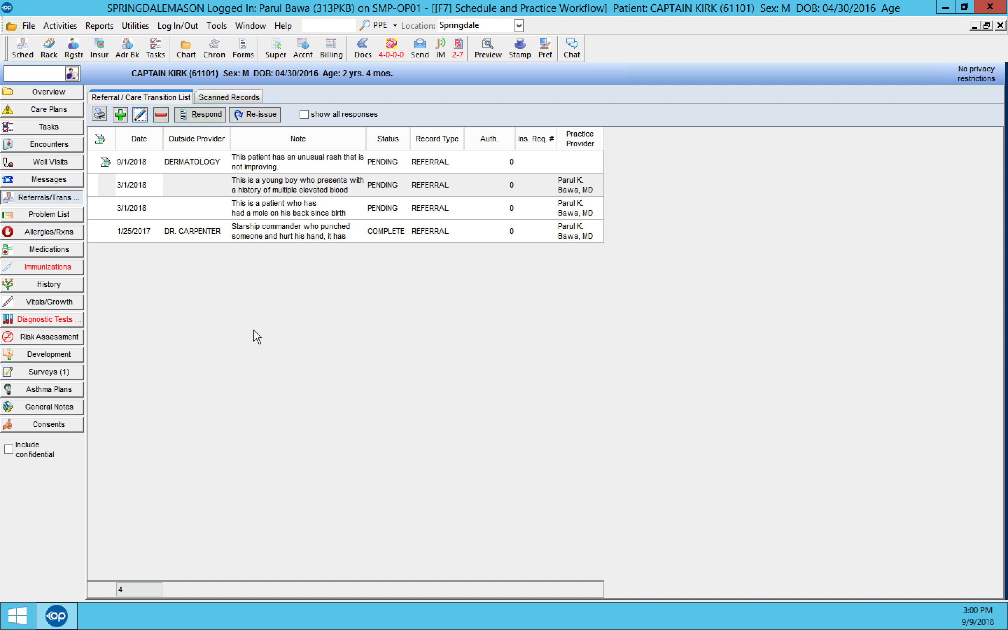
Step: Return to the patient's problem list and open the Asthma entry for editing
{"action": "left_click", "coordinate": [49, 215]}
{"action": "left_click", "coordinate": [161, 252]}
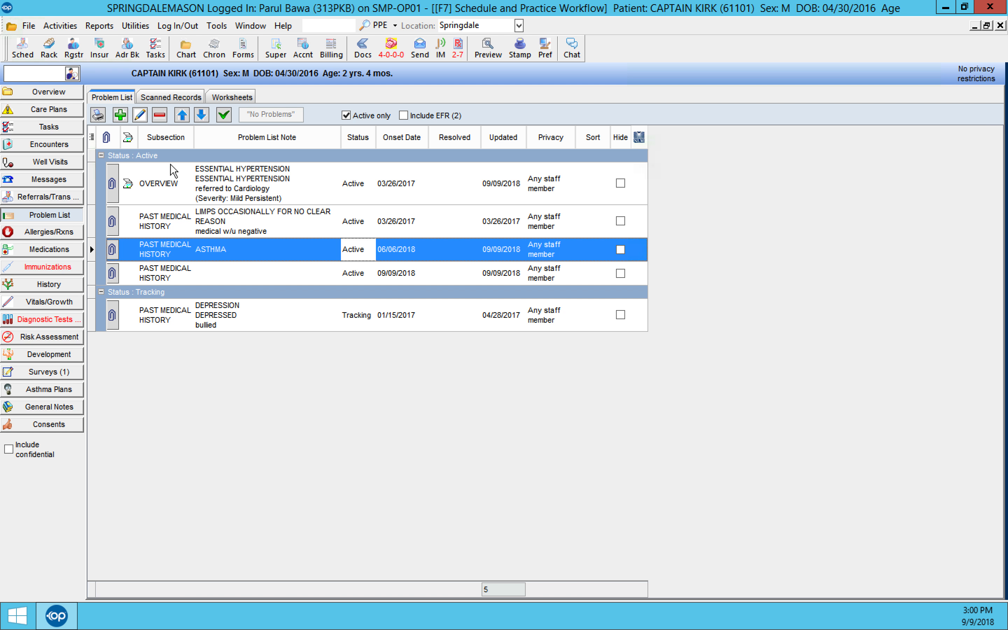
{"action": "left_click", "coordinate": [138, 116]}
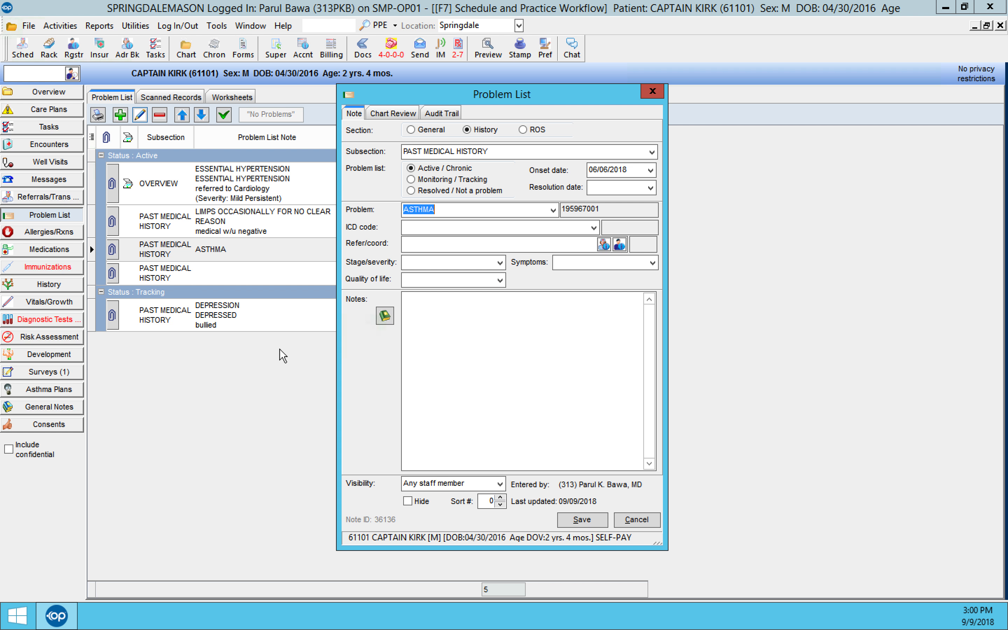